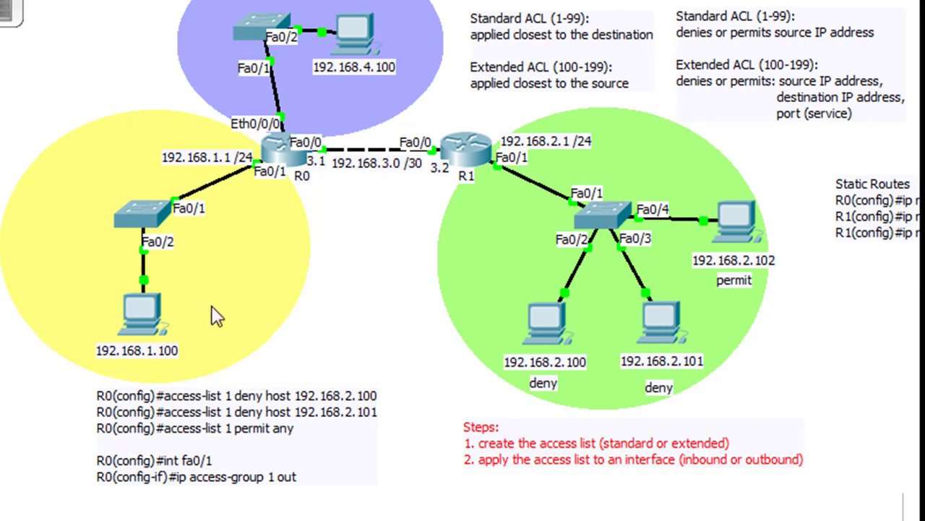
Deselect the Steps note and start editing the top-right ACL comparison note
left_click(193, 432)
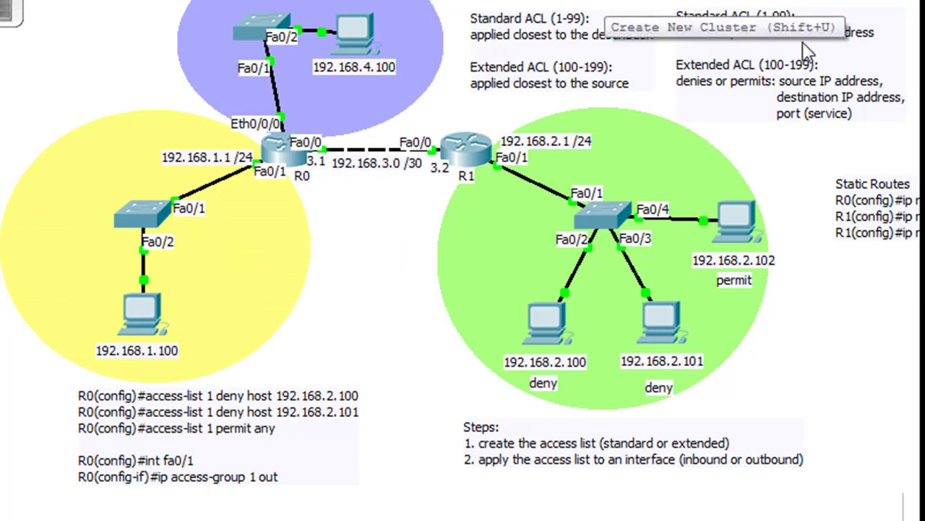
double_click(907, 27)
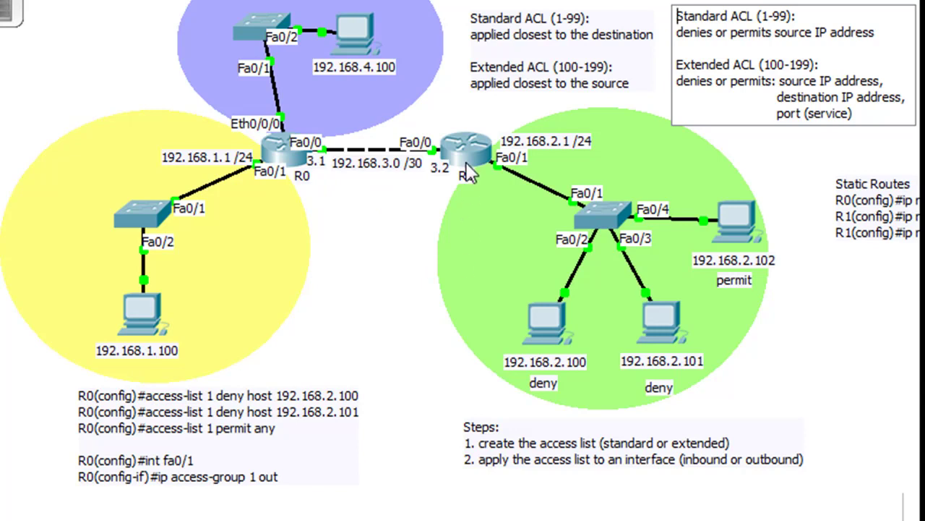
Drag the R0 access-list 1 command note left to the workspace's lower-left edge
left_click_drag(344, 411, 289, 399)
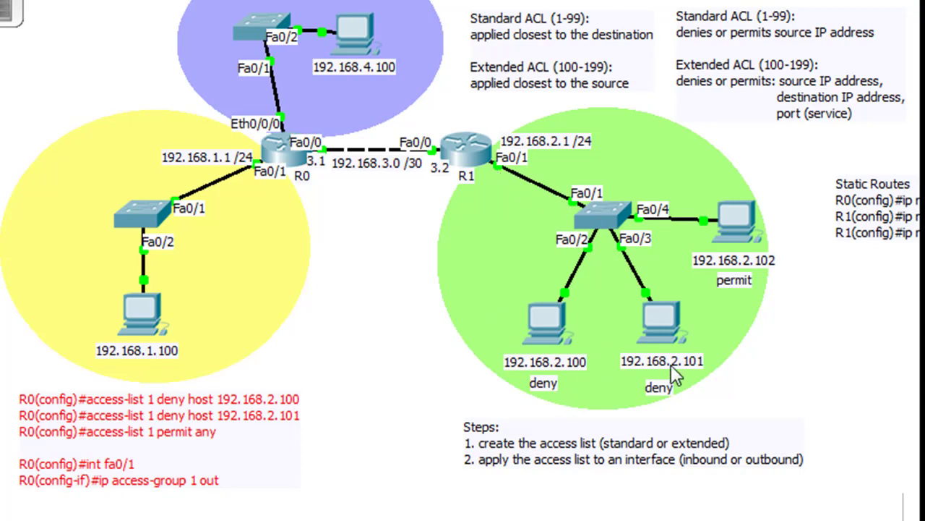
Re-seat the green ellipse around R1's LAN, keeping the 192.168.3.0 /30 link outside it
mouse_move(686, 376)
mouse_move(307, 161)
mouse_move(481, 170)
left_click_drag(471, 307, 304, 250)
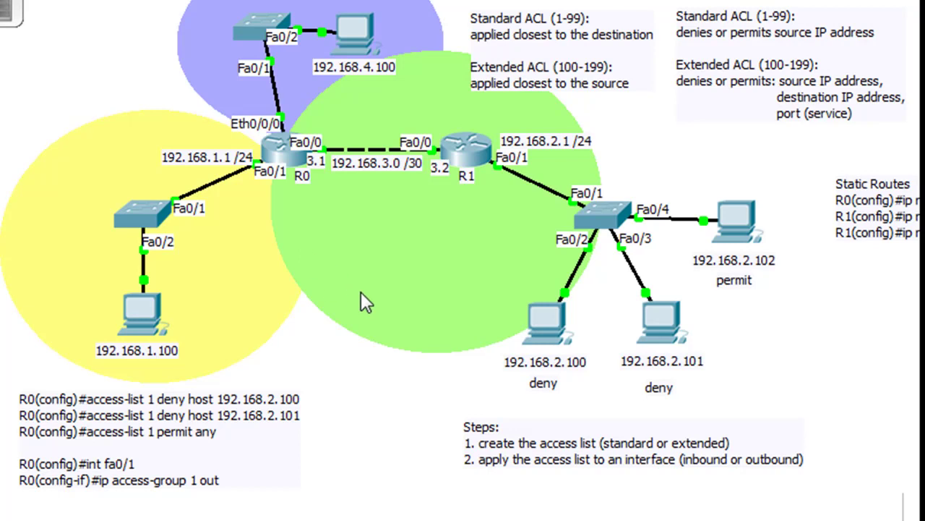
left_click_drag(357, 285, 540, 322)
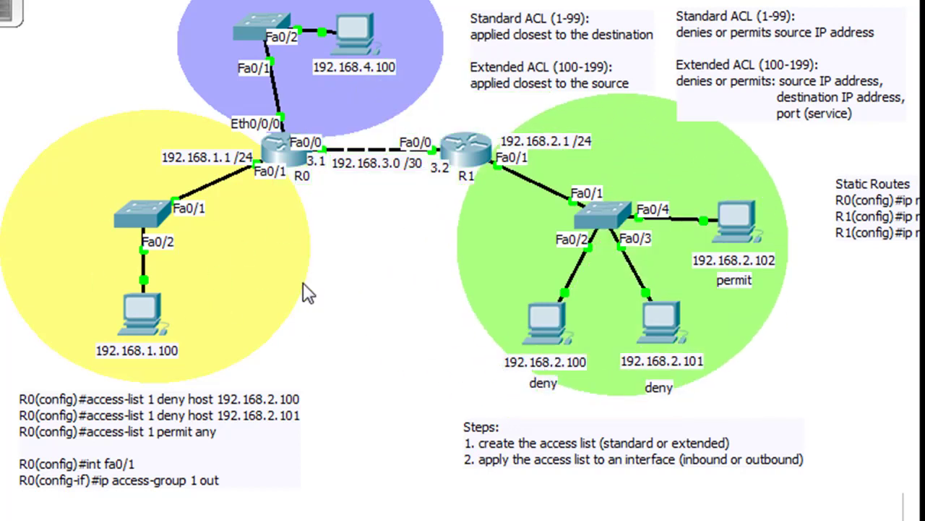
left_click_drag(472, 260, 461, 277)
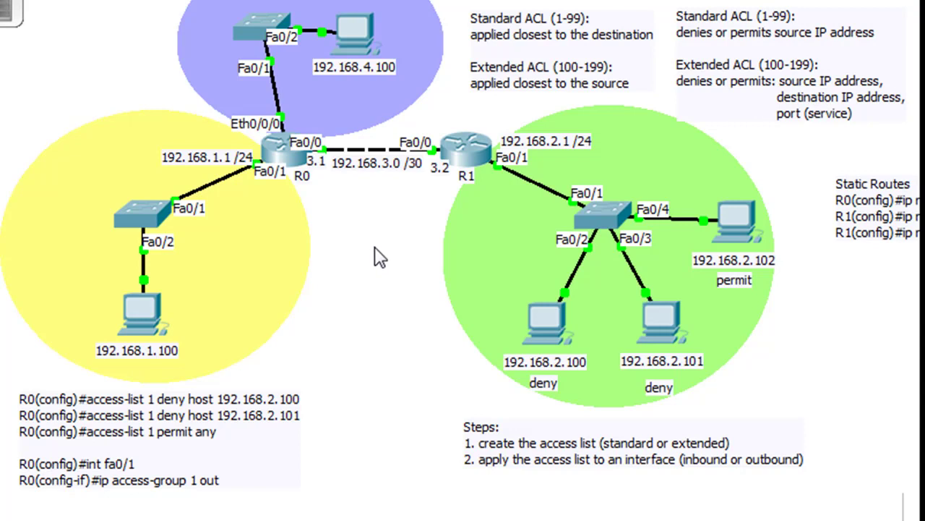
mouse_move(486, 157)
mouse_move(446, 199)
left_click(897, 237)
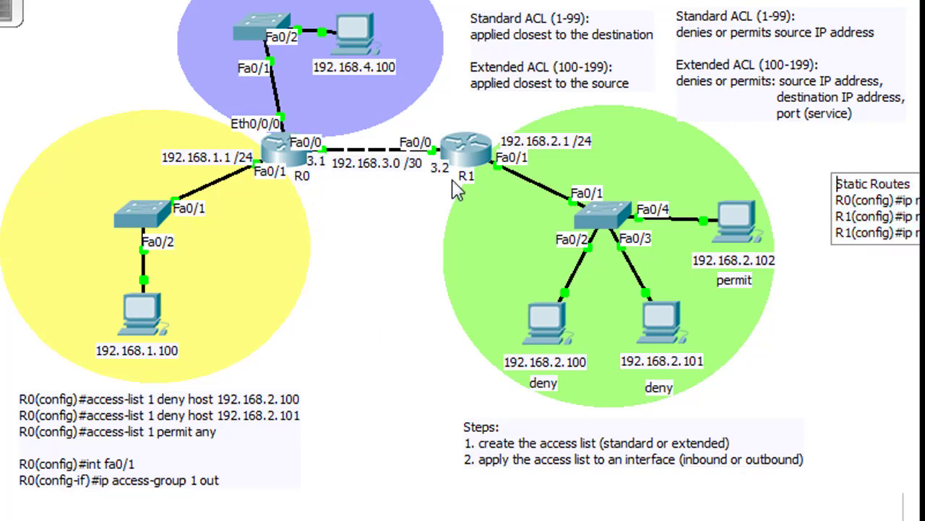
left_click(389, 237)
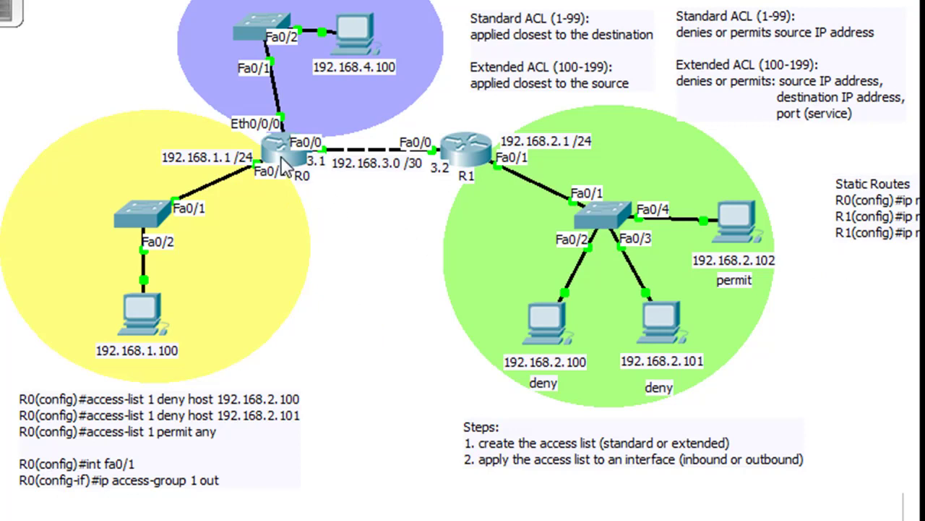
mouse_move(282, 160)
mouse_move(466, 154)
left_click_drag(870, 216, 220, 257)
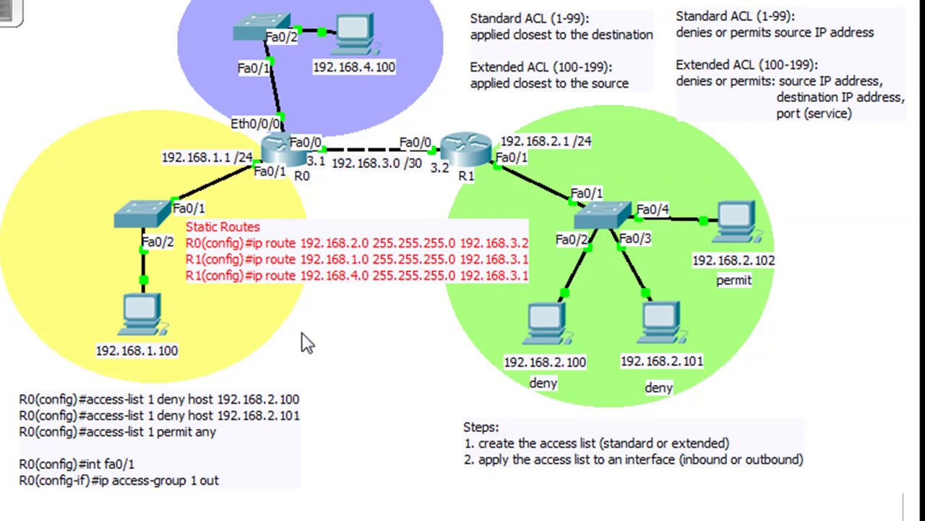
left_click_drag(246, 258, 919, 189)
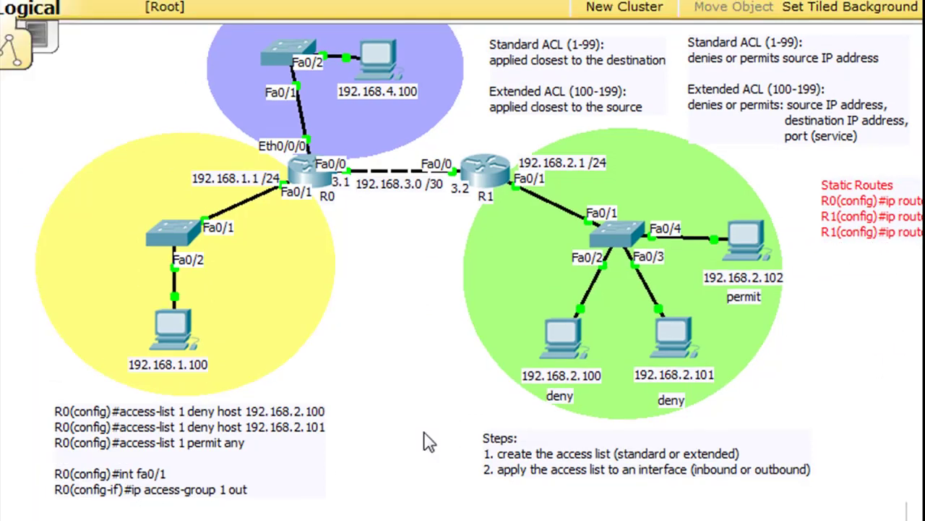
Open R1's CLI and enter privileged mode with en
left_click(489, 172)
left_click_drag(118, 2, 450, 18)
left_click(225, 48)
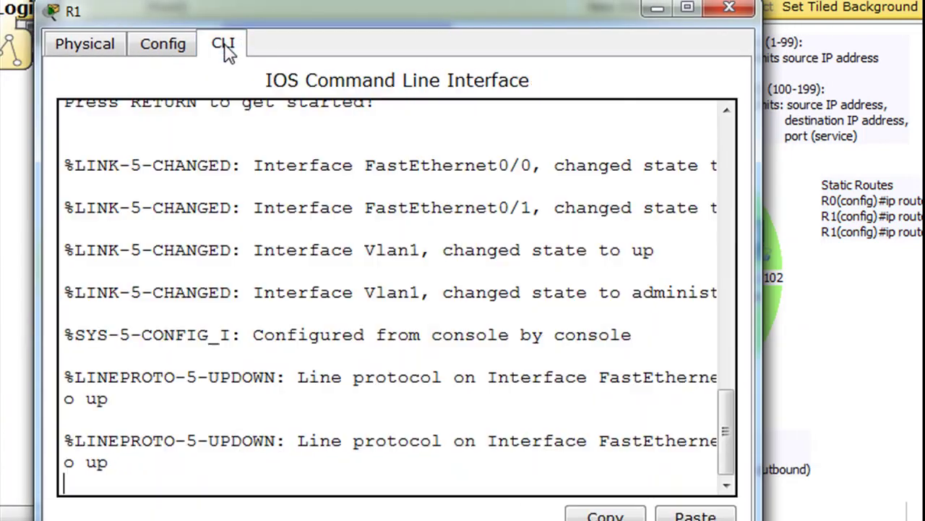
key("Return")
type("en")
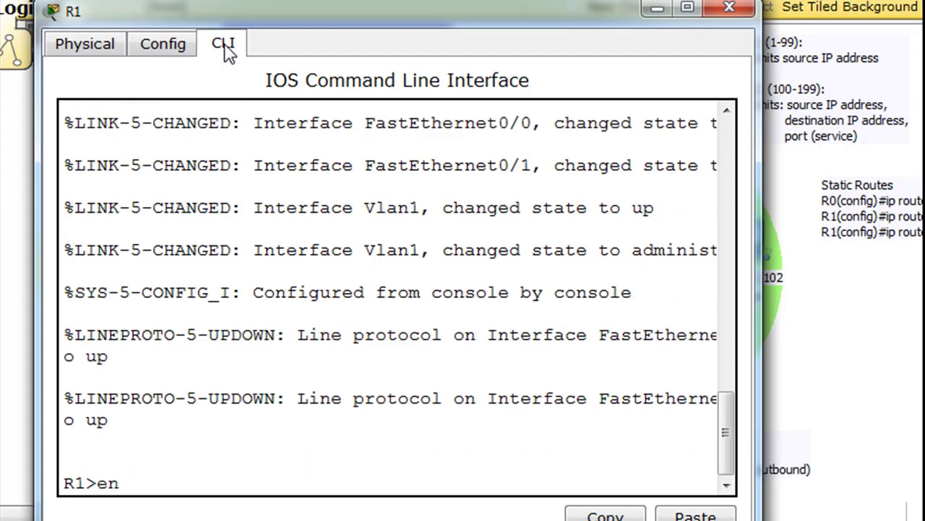
key("Return")
Enter global configuration with conf t and begin typing access-list 100
type("conft")
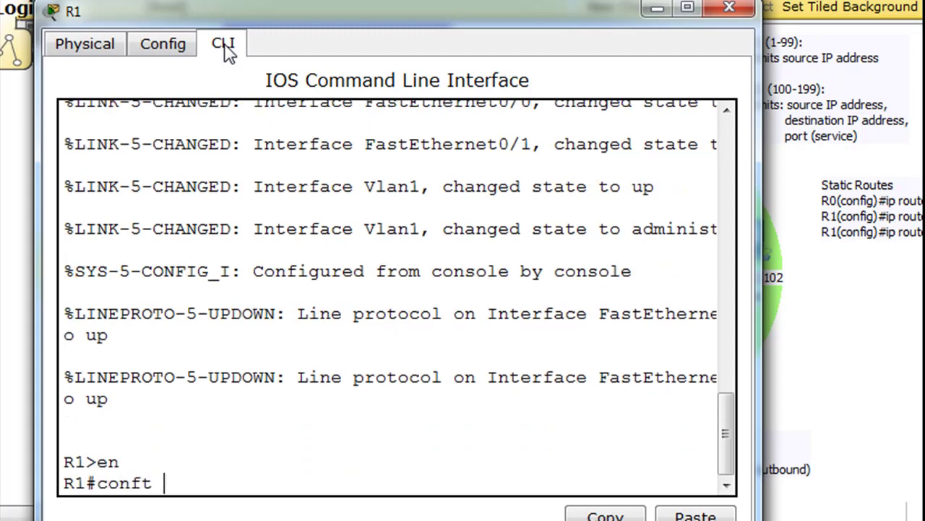
key("BackSpace")
key("BackSpace")
key("BackSpace")
key("BackSpace")
key("BackSpace")
key("BackSpace")
type("conf t")
key("Return")
left_click_drag(282, 8, 287, 0)
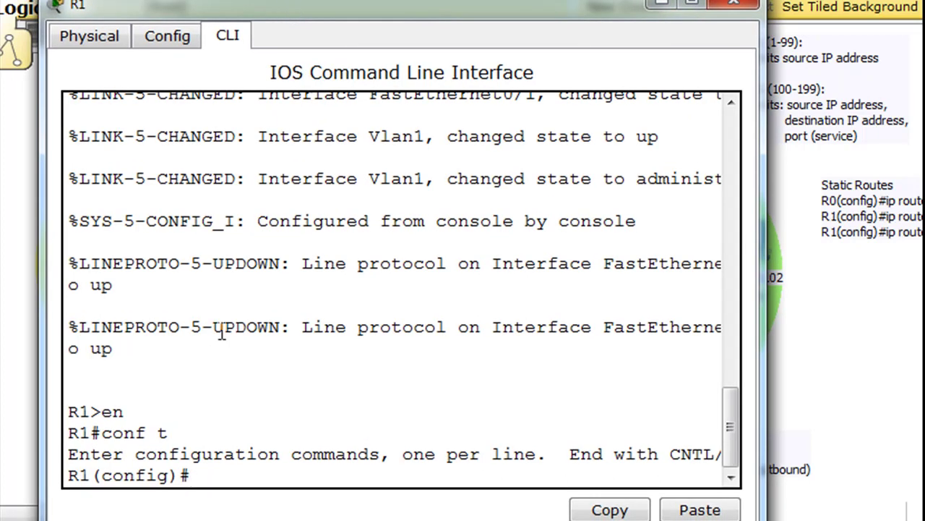
type("access-list")
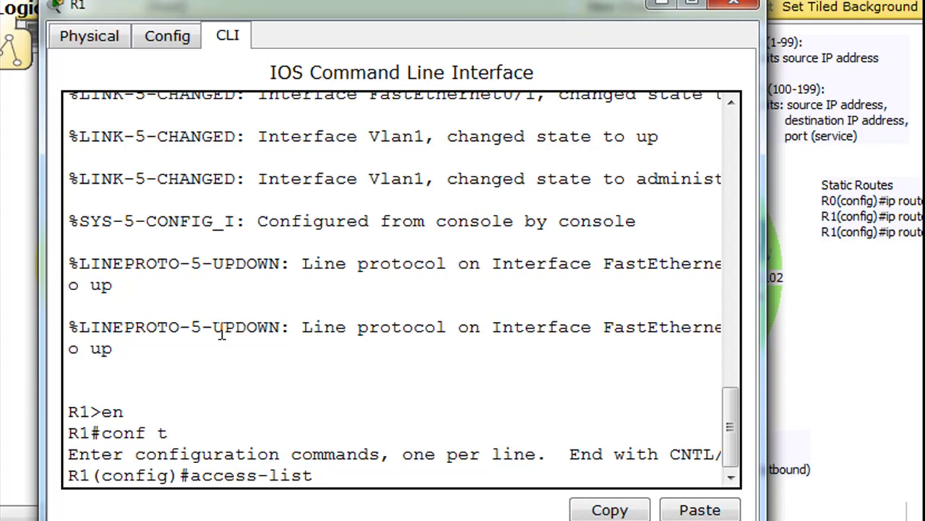
type(" 100")
Widen R1's window and show ? help after access-list 100 and after deny
left_click_drag(772, 282, 924, 284)
left_click_drag(759, 2, 707, 5)
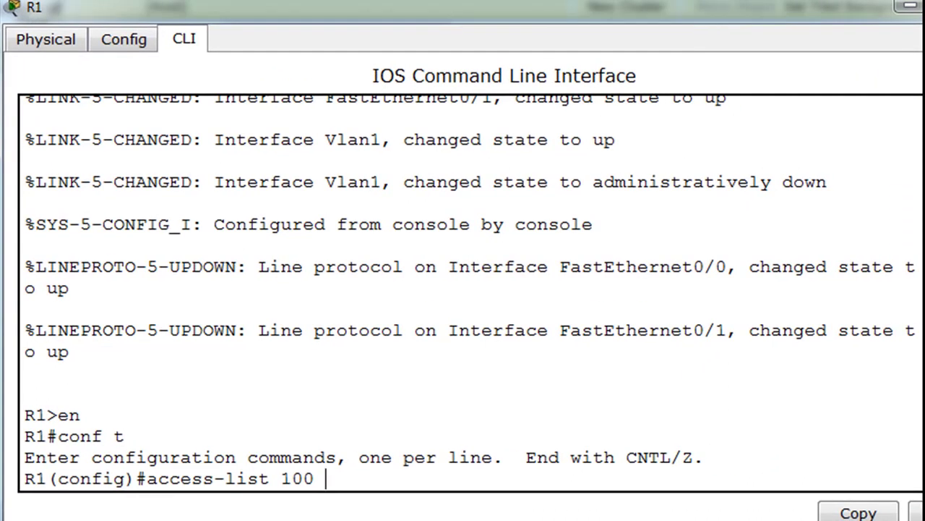
type("?")
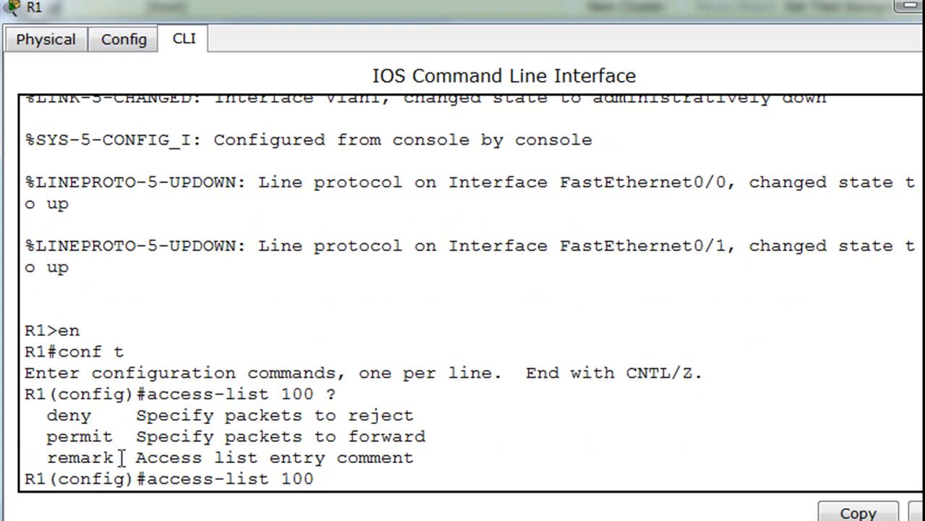
type("deny ?")
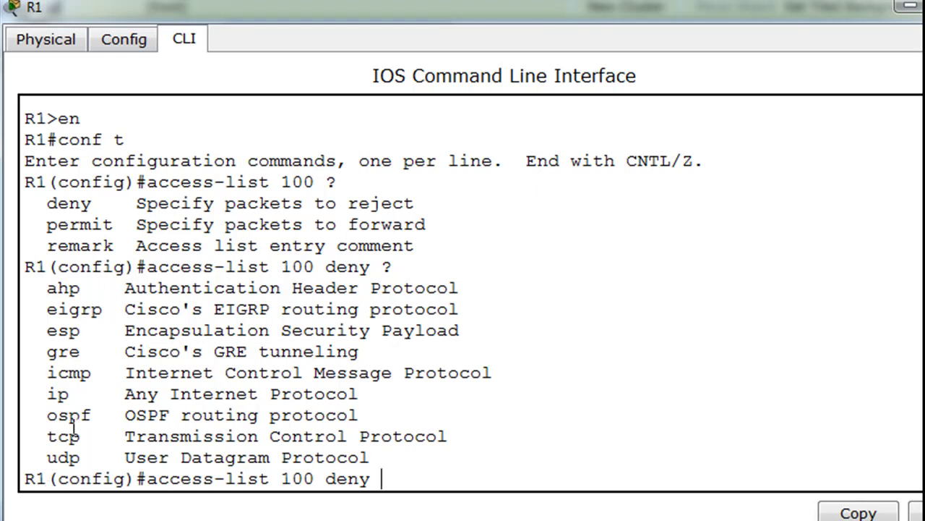
Highlight the ip, tcp and udp protocol options in the help output
left_click_drag(79, 393, 36, 393)
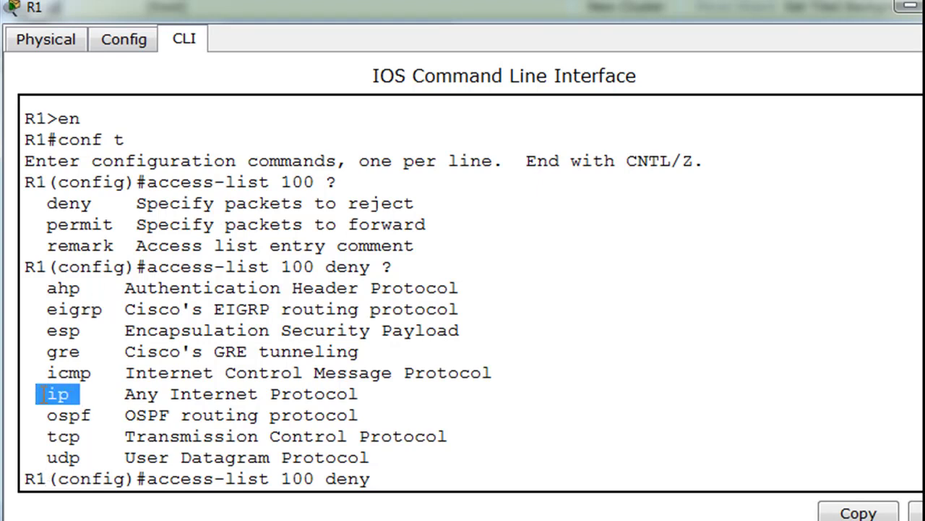
left_click(112, 438)
left_click_drag(81, 436, 25, 436)
left_click_drag(96, 460, 380, 457)
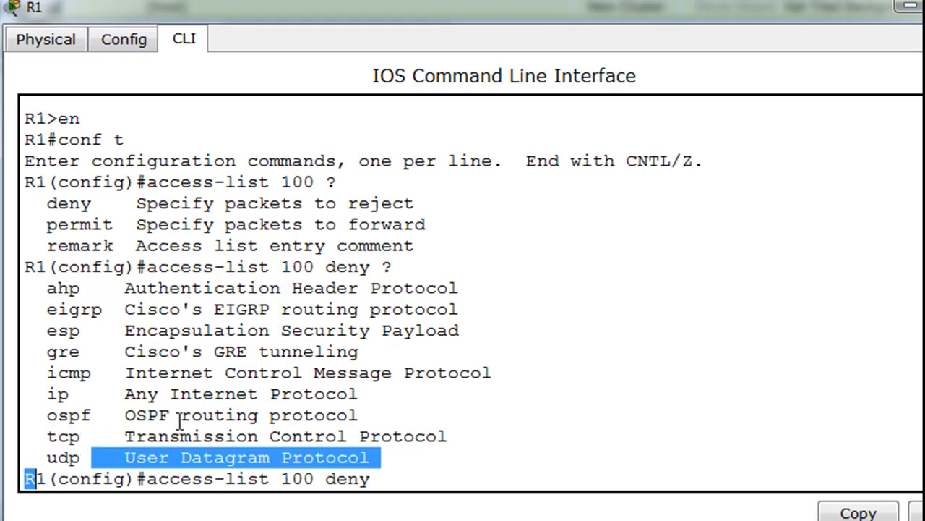
left_click(397, 477)
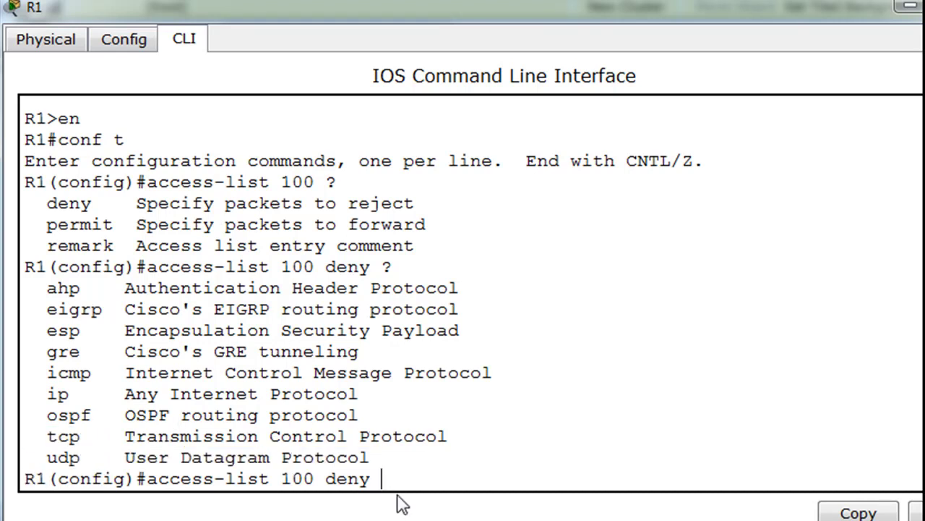
Enter access-list 100 deny ip 192.168.2.100 0.0.0.0 192.168.1.0 0.0.0.255, then type the permit line
type("ip 192.168.2.")
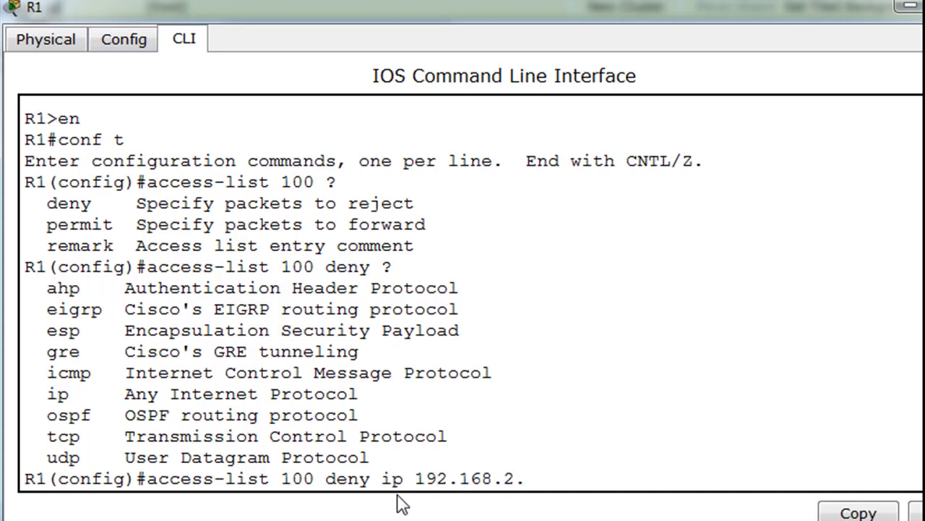
type("1000")
type(" 0.0")
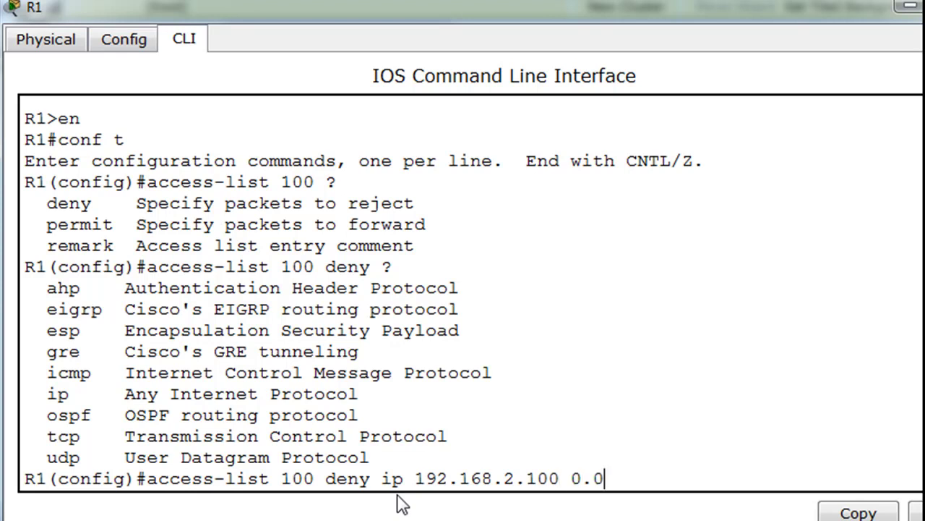
type(".0.0")
left_click(574, 481)
left_click_drag(583, 482, 652, 478)
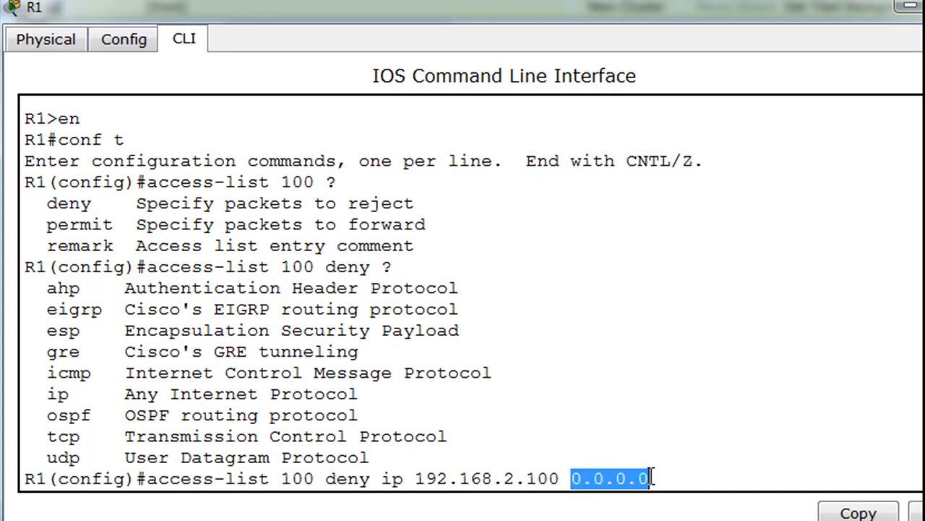
left_click(653, 427)
left_click(663, 483)
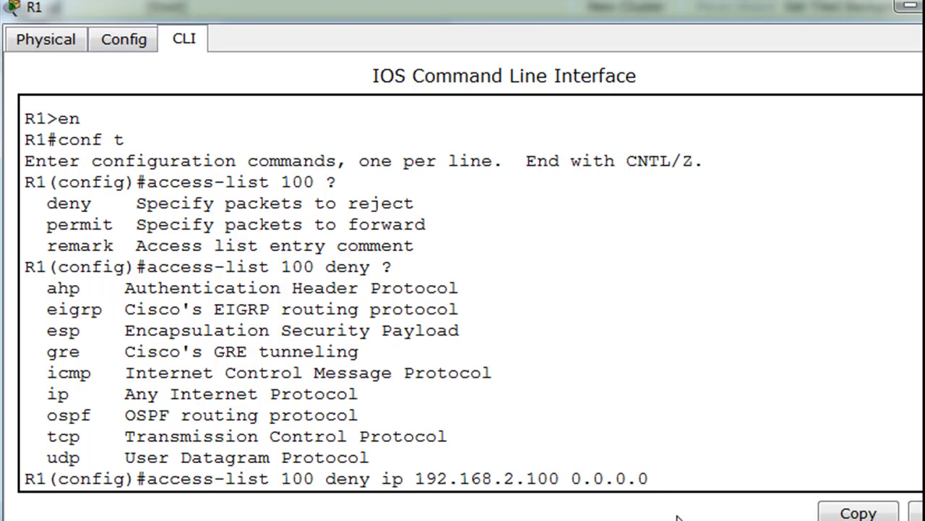
type("192.168.1")
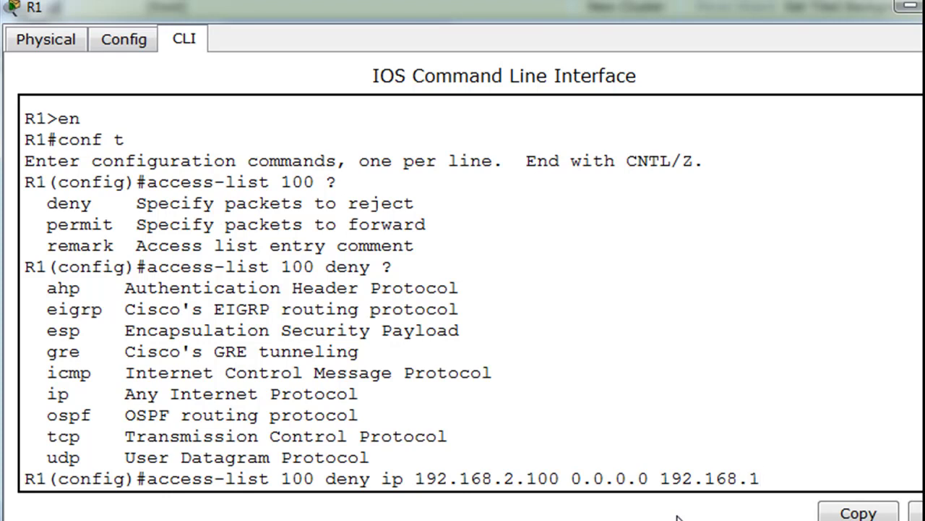
type(".0 0.0.0.255")
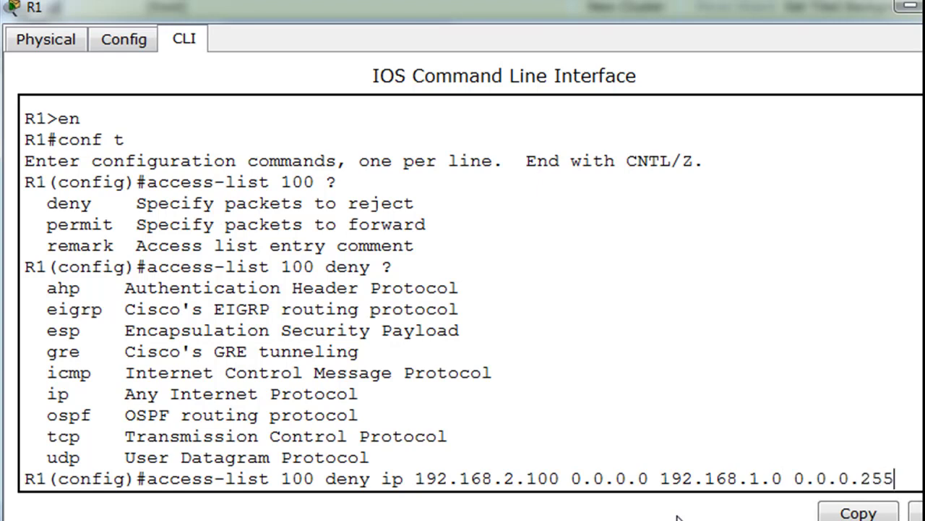
key("Return")
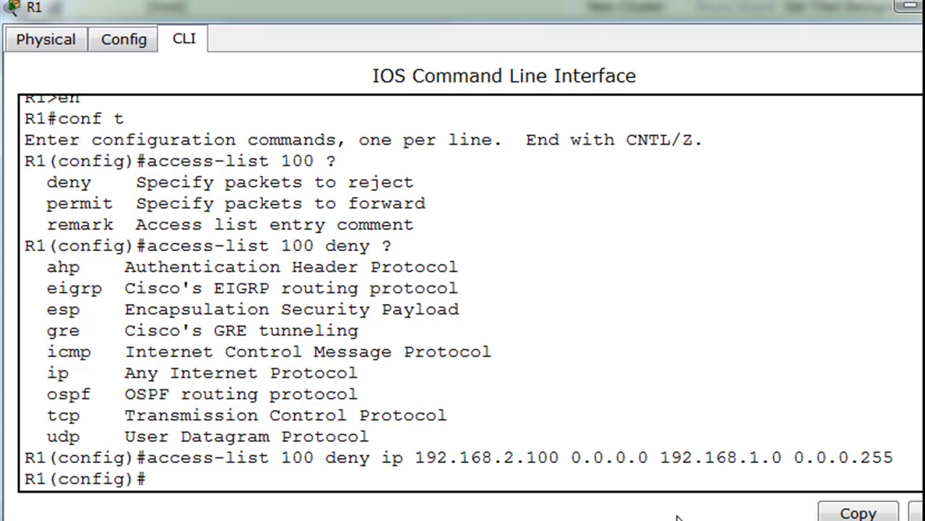
type("access-")
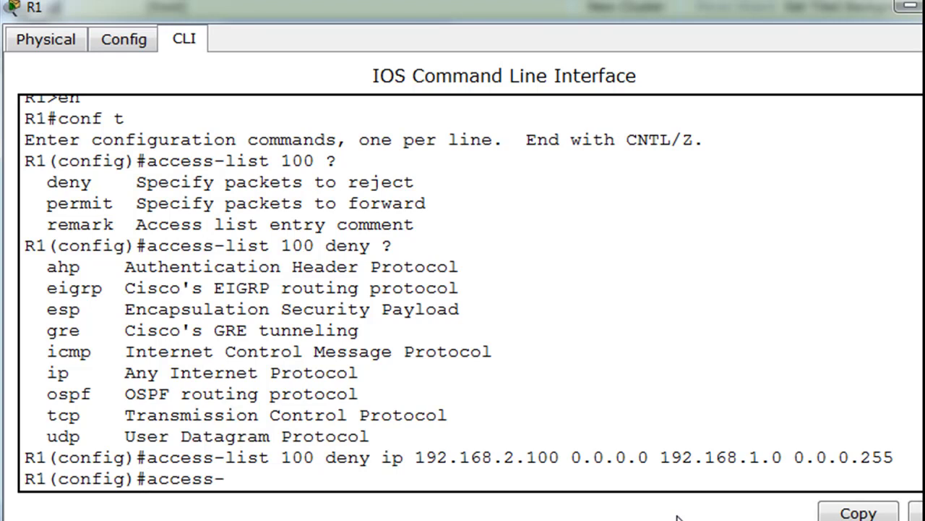
type("list 100")
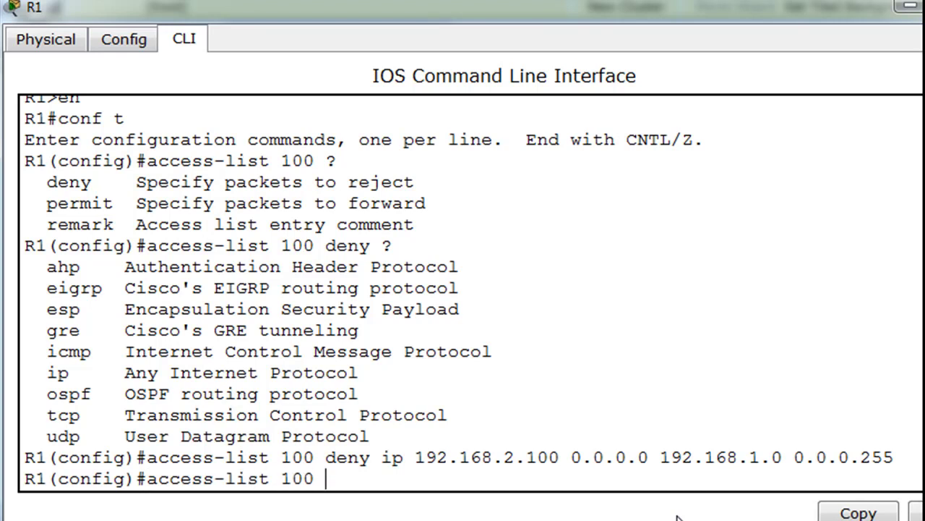
type(" permit")
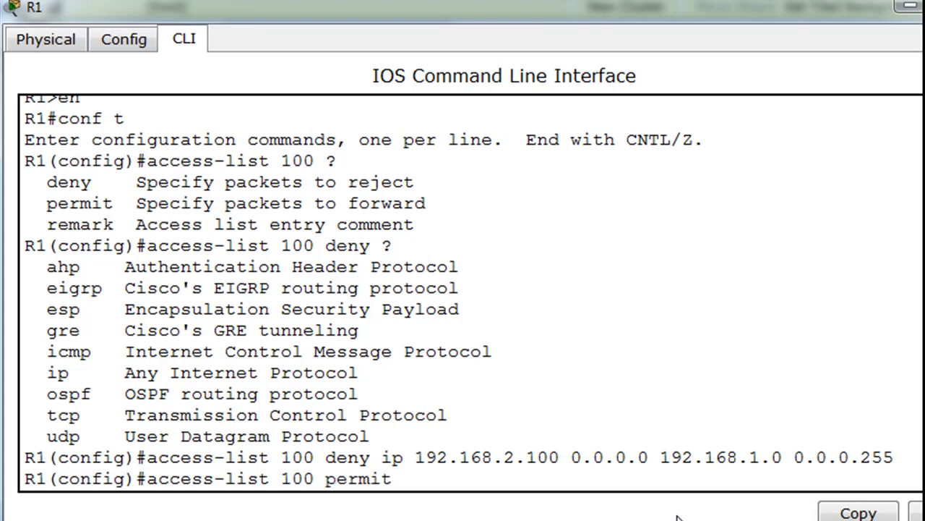
type(" ip any")
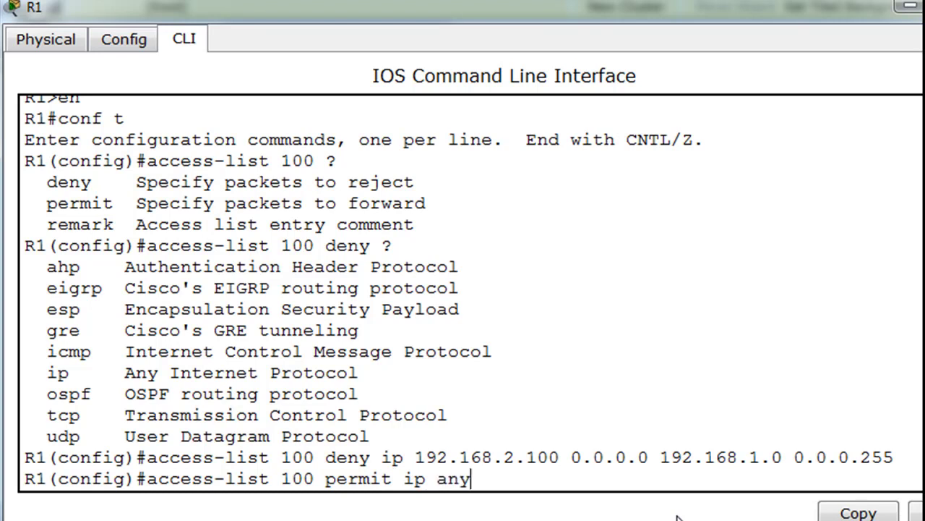
type(" any")
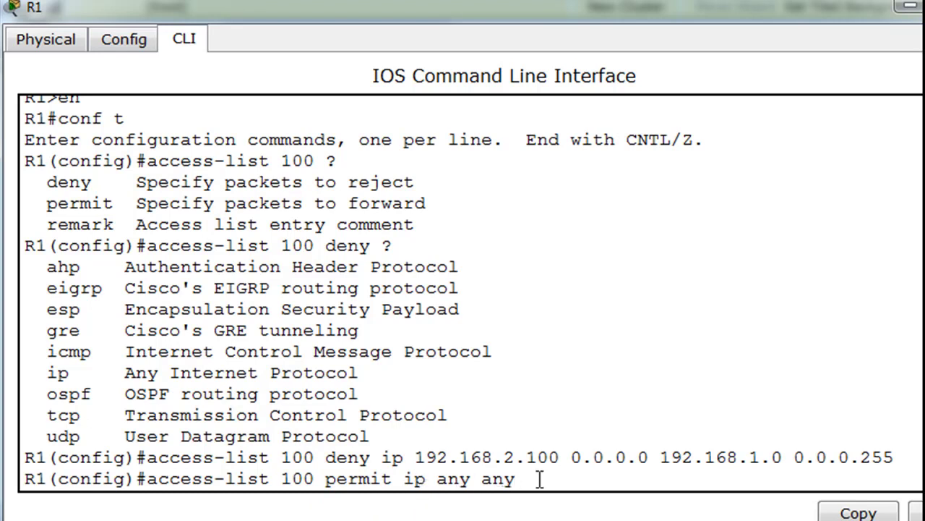
Run the access-list 100 permit ip any any entry on R1
key("Return")
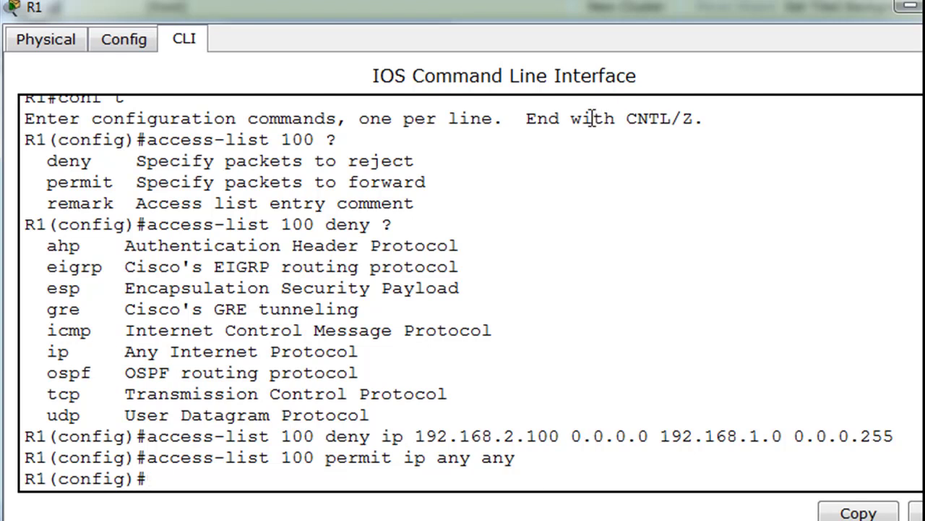
On interface fa0/1, apply ip access-group 100 in, then exit configuration mode
left_click_drag(567, 18, 585, 335)
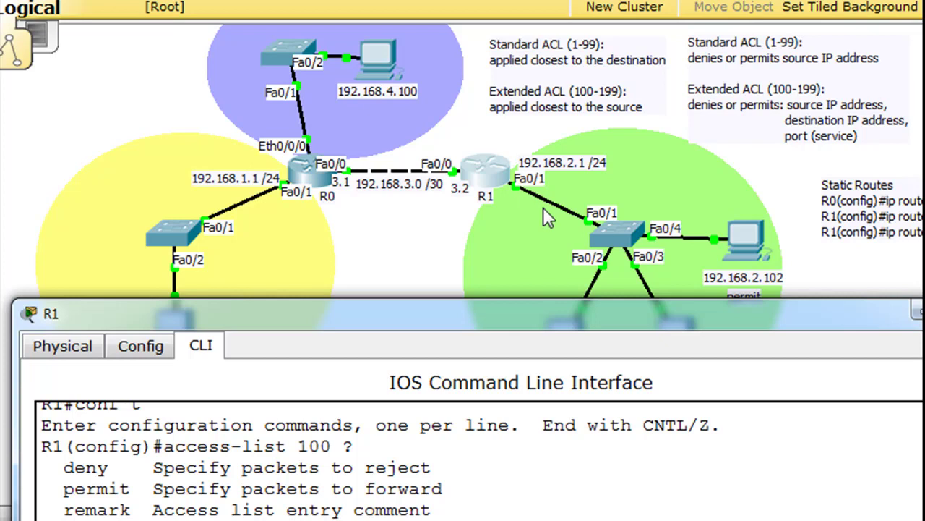
left_click_drag(490, 321, 480, 15)
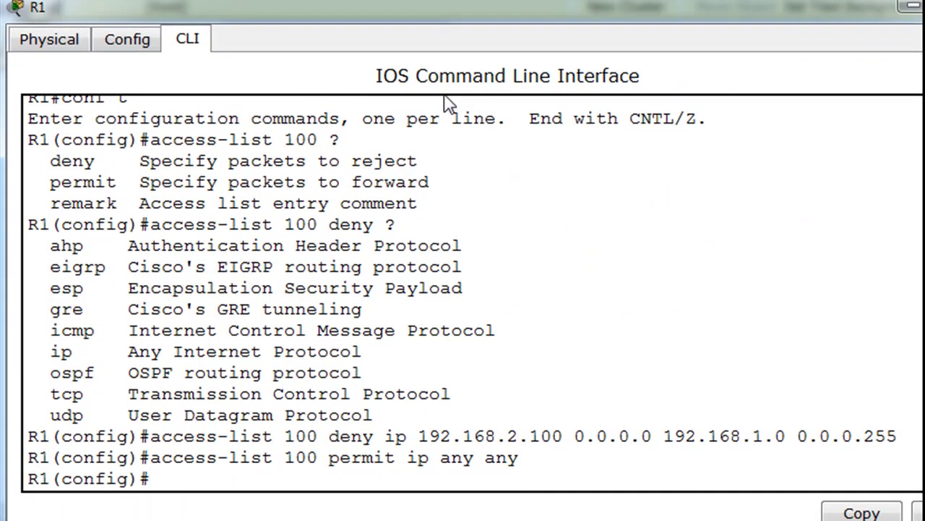
type("fa0/1")
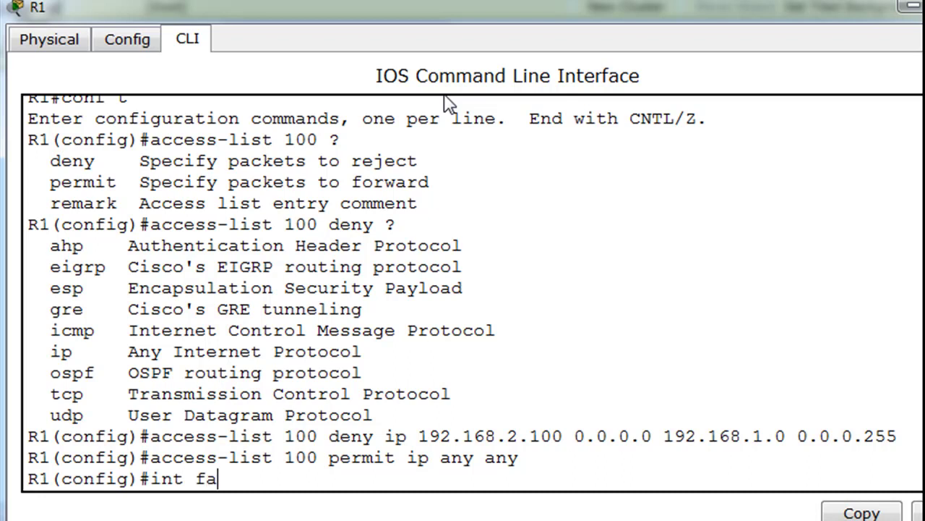
key("Return")
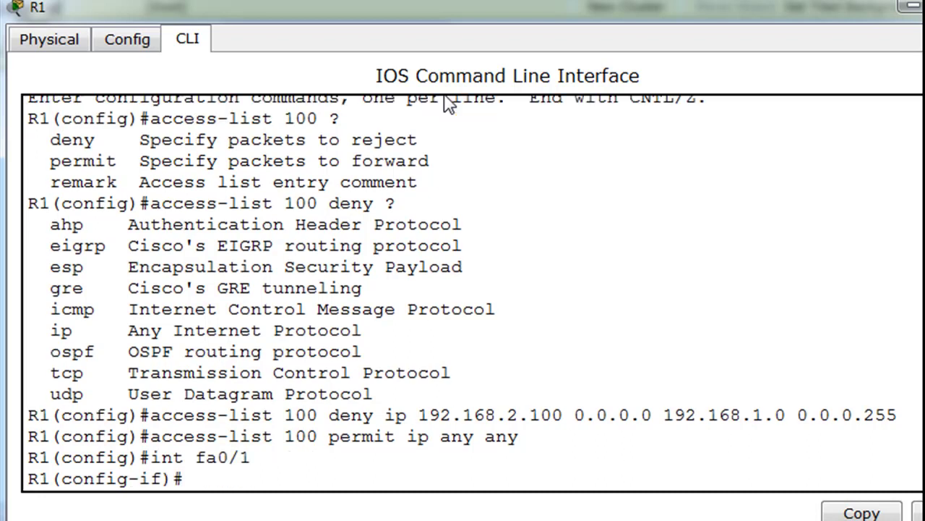
type("ip access")
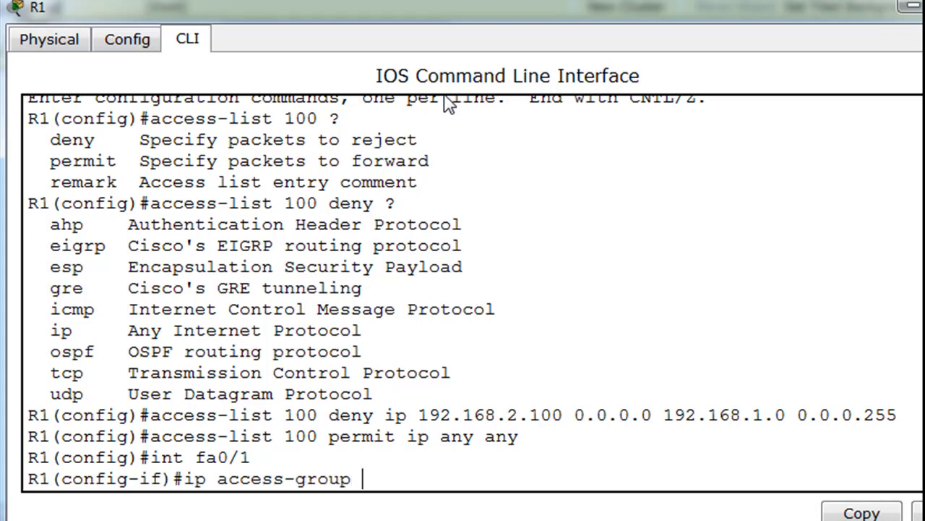
type("-group 100 in")
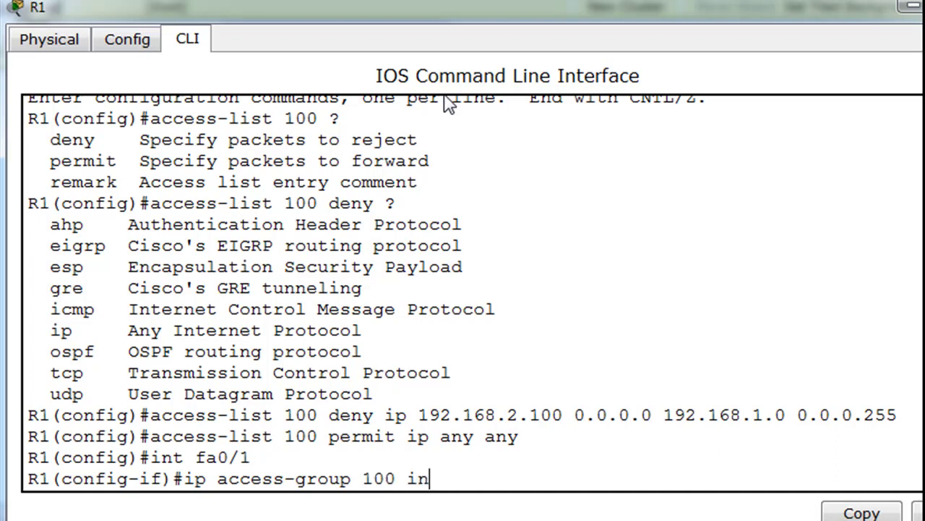
key("Return")
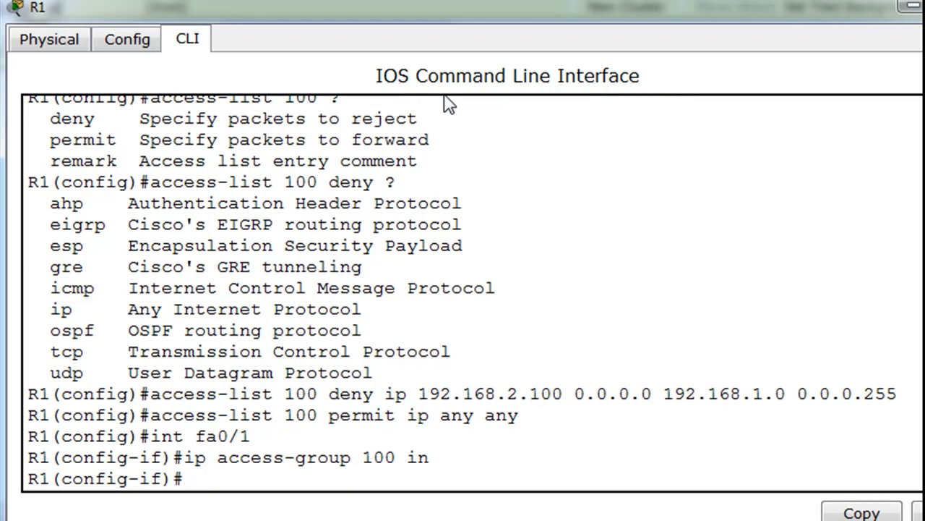
key("ctrl+z")
Run show run on R1 and highlight the Fa0/1 block's ip access-group 100 in line
key("Return")
type("show run")
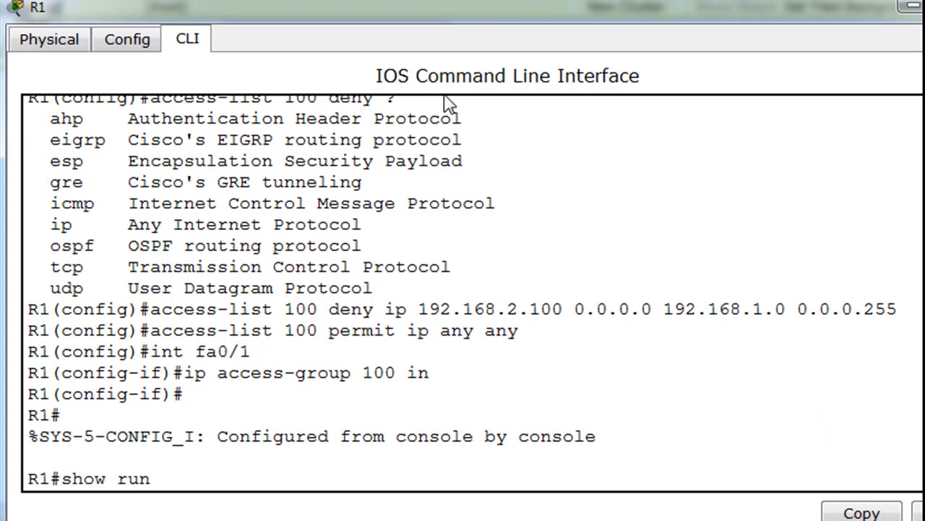
key("Return")
key("space")
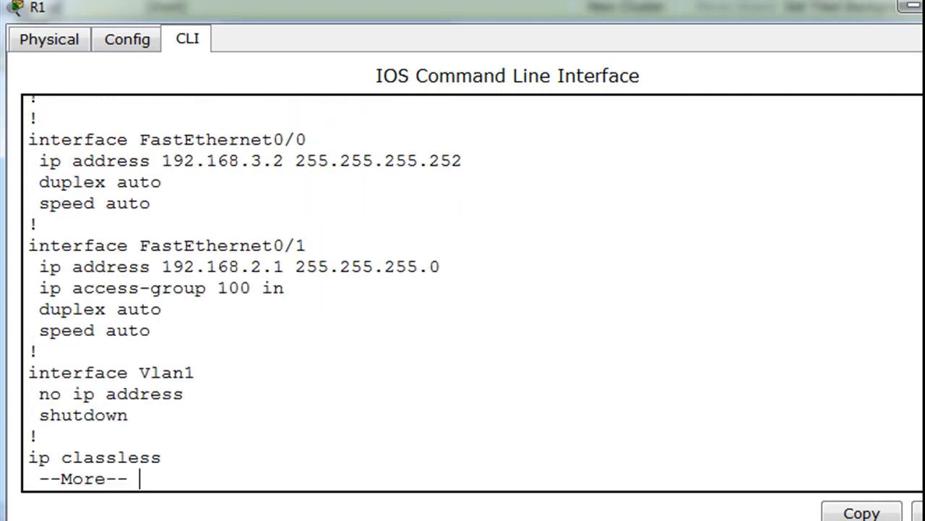
left_click_drag(29, 288, 346, 291)
left_click_drag(29, 250, 166, 329)
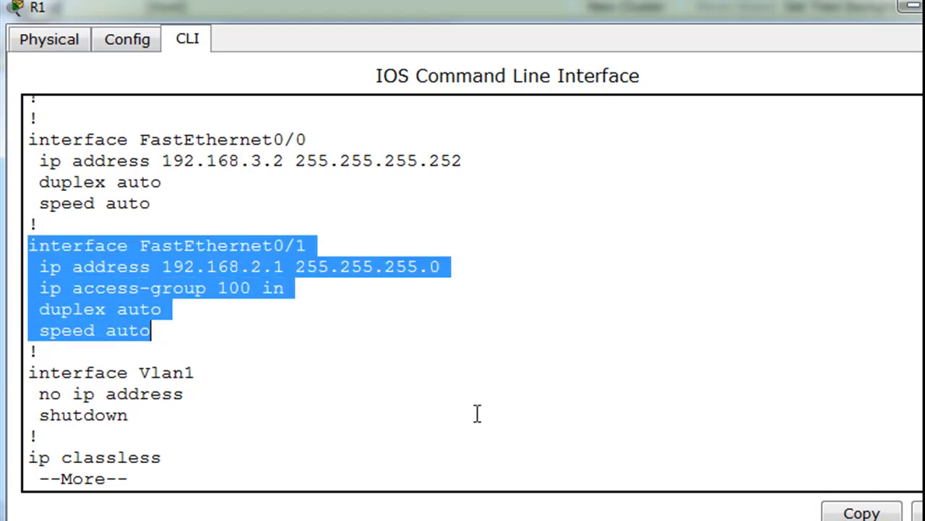
left_click(585, 348)
key("space")
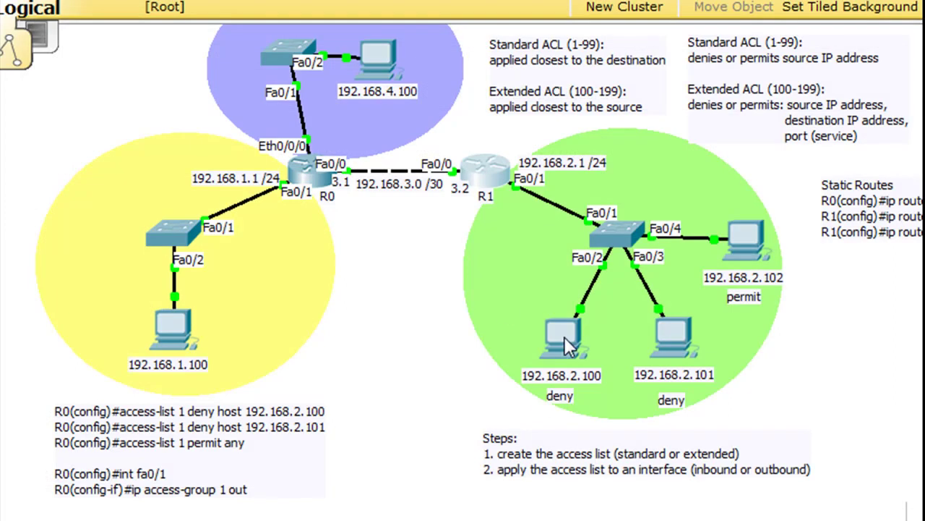
mouse_move(564, 336)
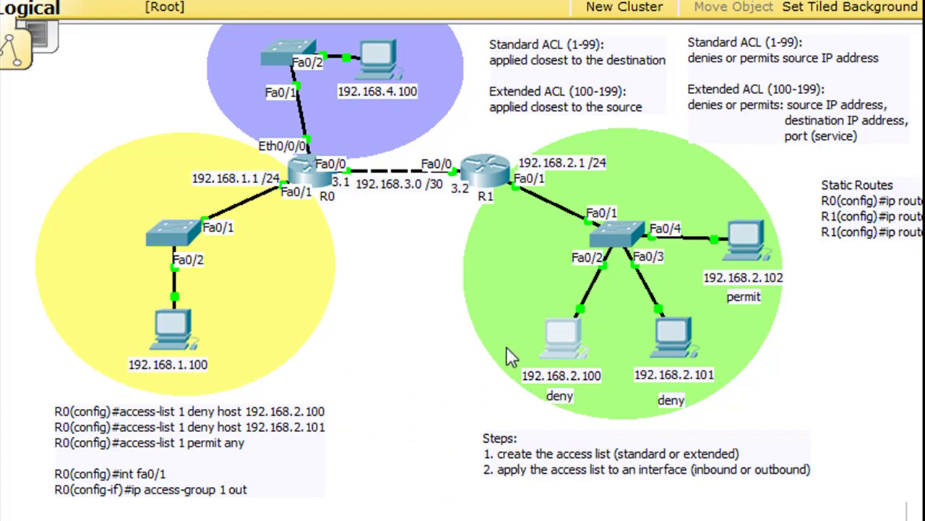
Ping 192.168.1.100 from PC 192.168.2.100's command prompt, getting 100% loss
left_click(562, 337)
left_click_drag(179, 42, 478, 6)
left_click(251, 55)
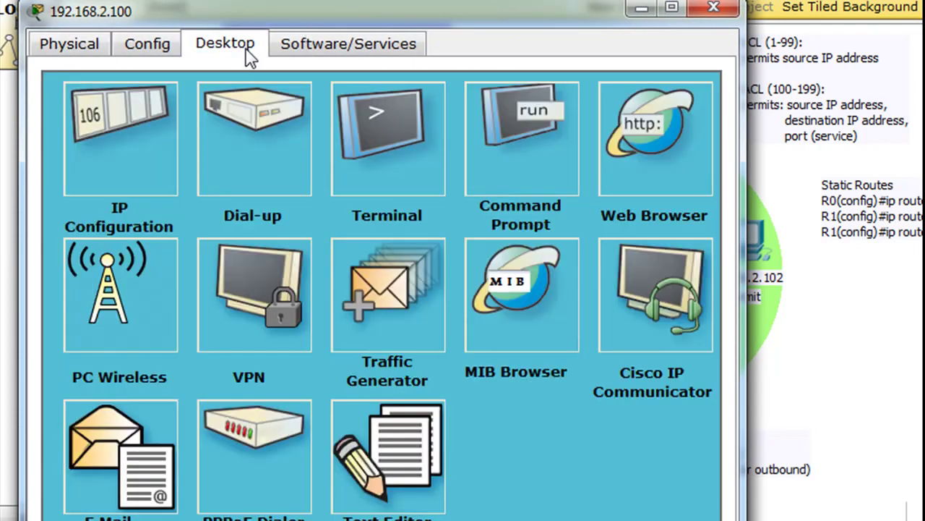
left_click(509, 116)
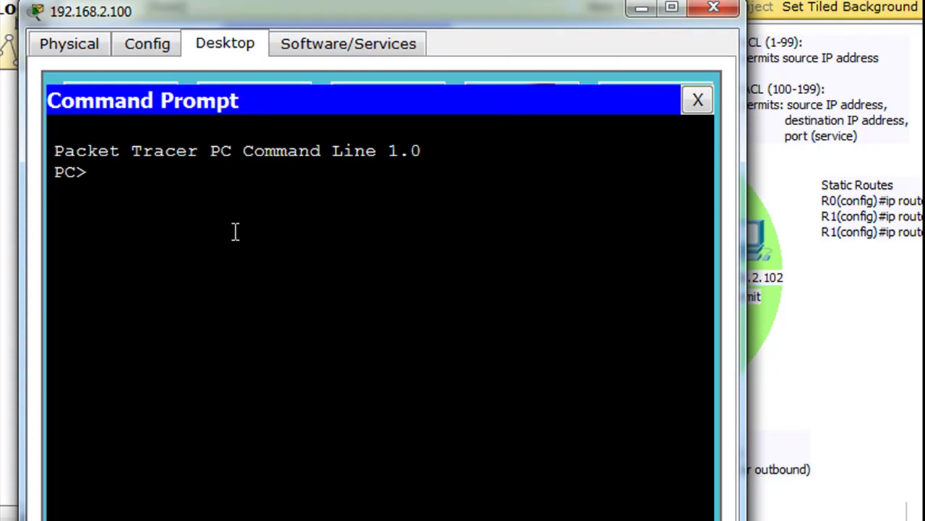
type("ping 192.168")
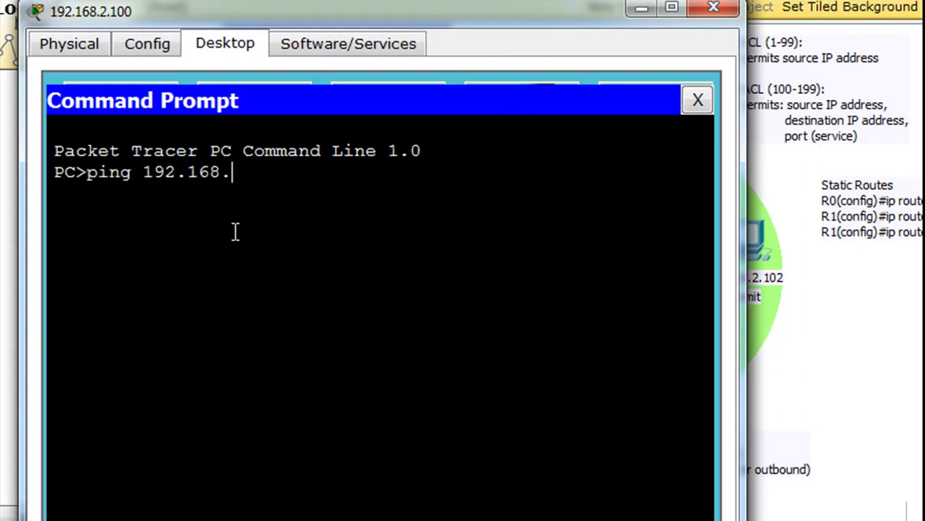
type(".1.100")
key("Return")
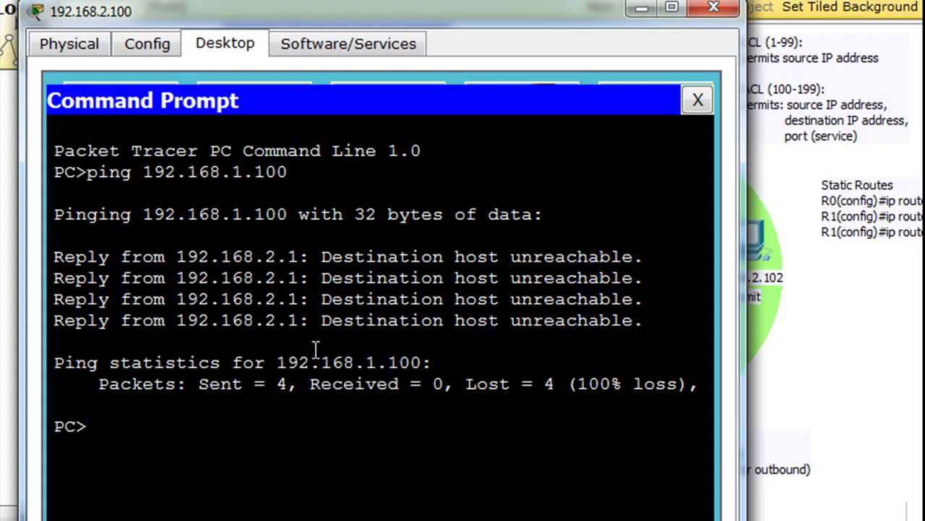
left_click_drag(496, 28, 482, 0)
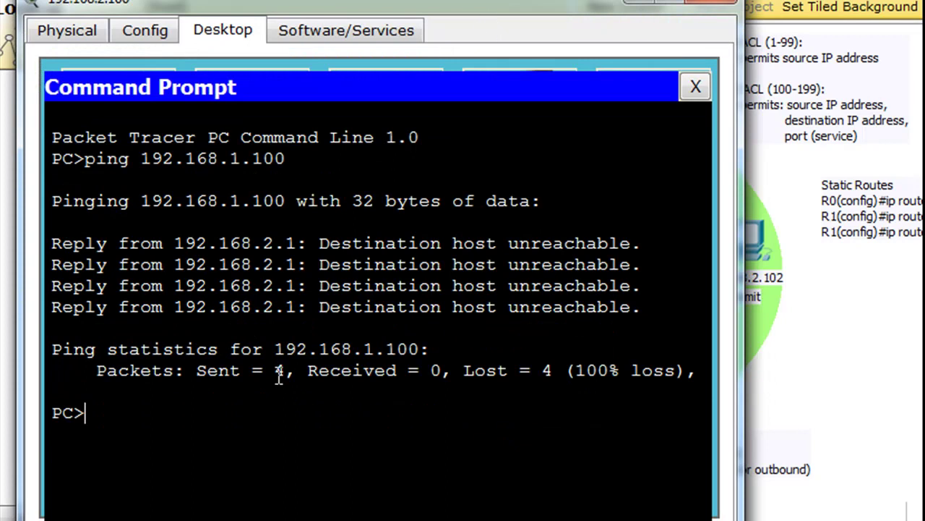
left_click_drag(403, 5, 442, 1)
Close the PC 192.168.2.100 window and open the Command Prompt on PC 192.168.2.101
left_click(712, 3)
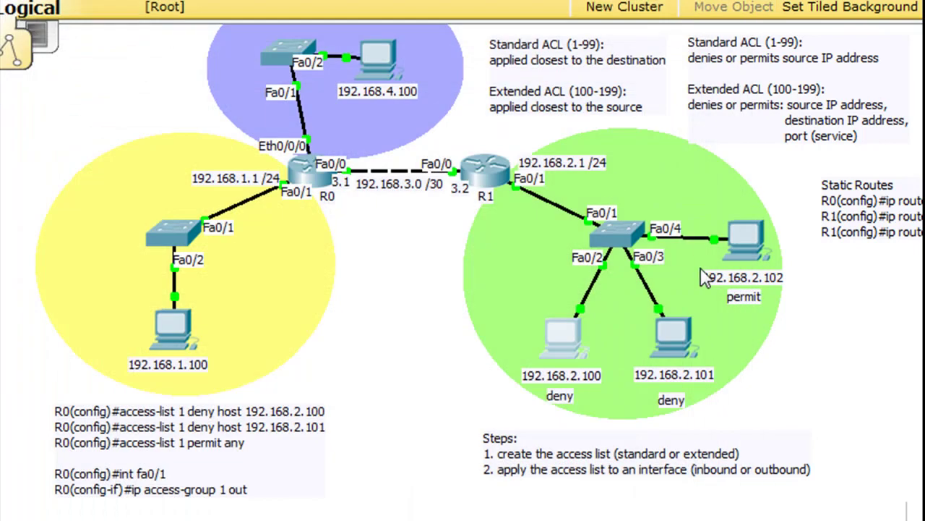
left_click(678, 334)
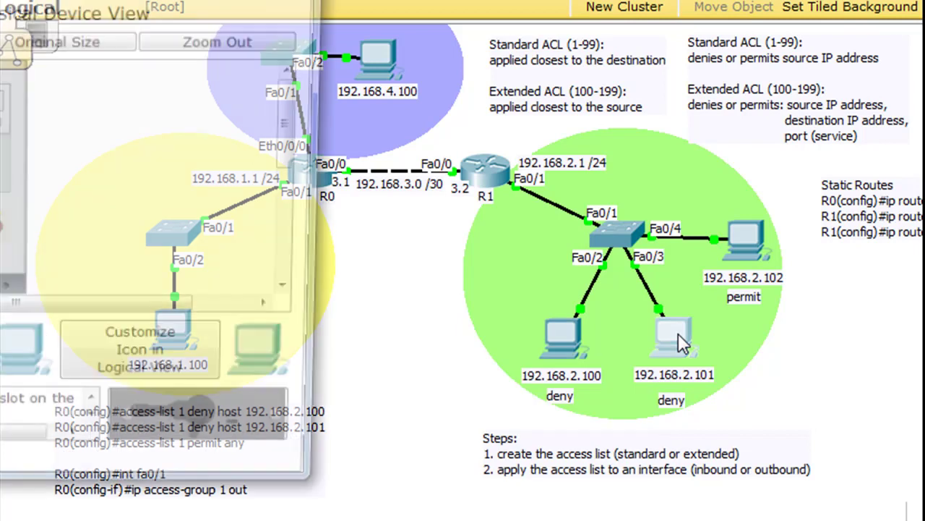
left_click_drag(320, 170, 507, 8)
left_click(243, 40)
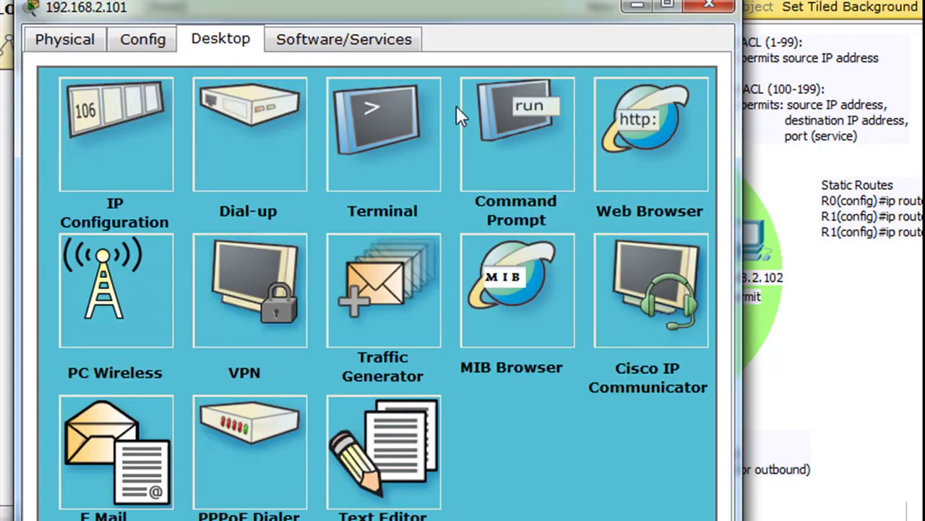
left_click(508, 118)
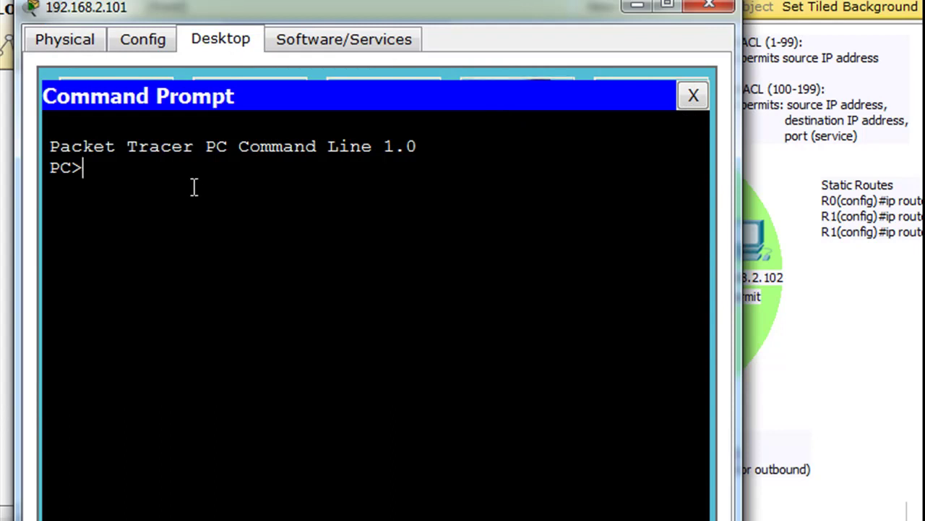
Ping 192.168.1.100 twice, getting all four replies the second time, then return to the topology
type("ping 192.168.1.100")
key("Return")
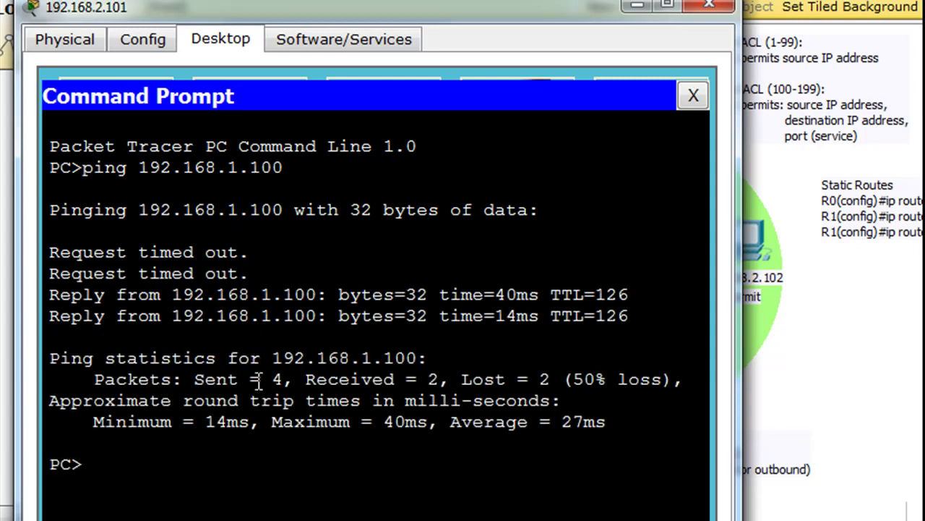
key("Up")
key("Return")
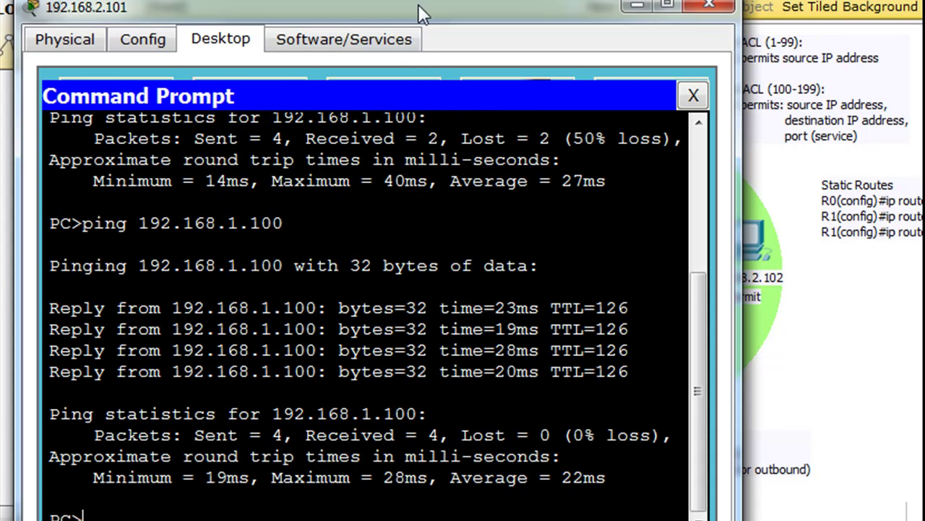
left_click_drag(418, 12, 422, 0)
left_click(646, 2)
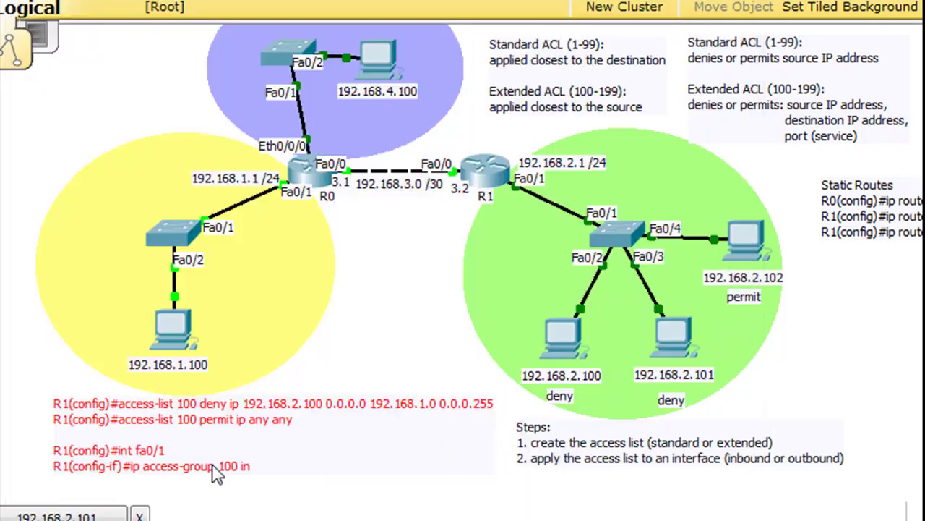